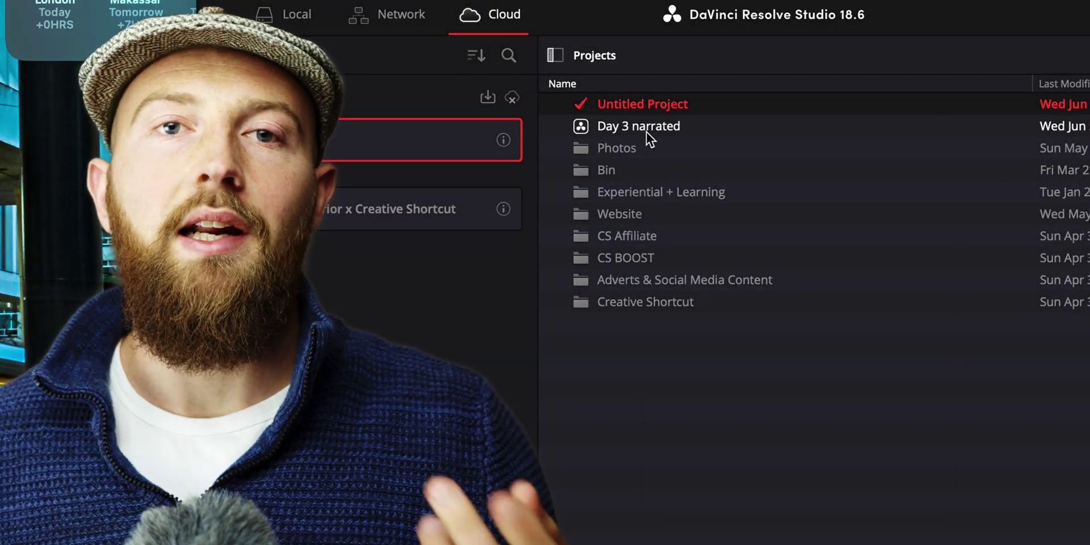
Drag the Day 3 narrated project into the Bin folder, then open Bin to confirm it's there
right_click(647, 133)
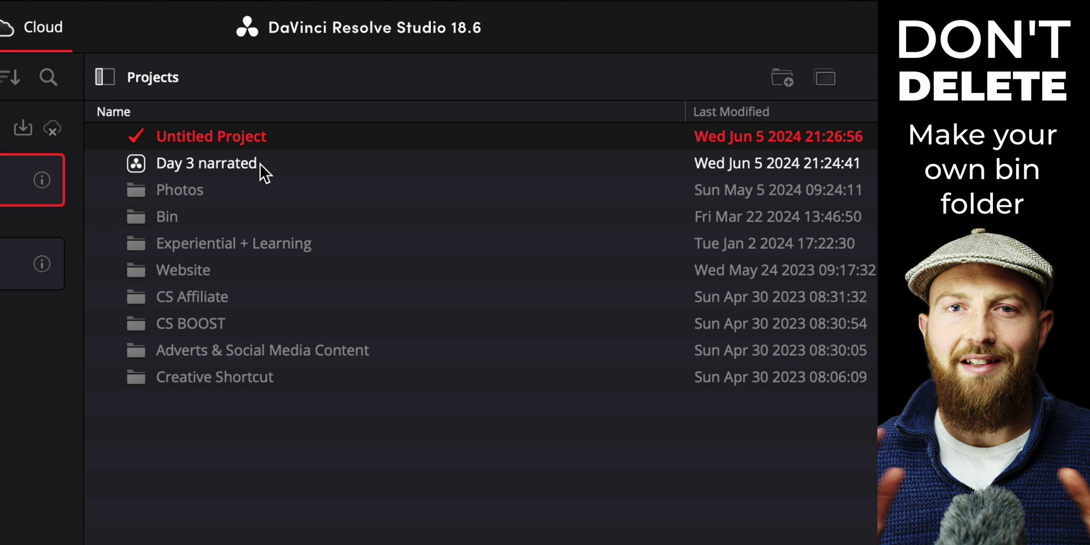
drag(236, 162, 182, 212)
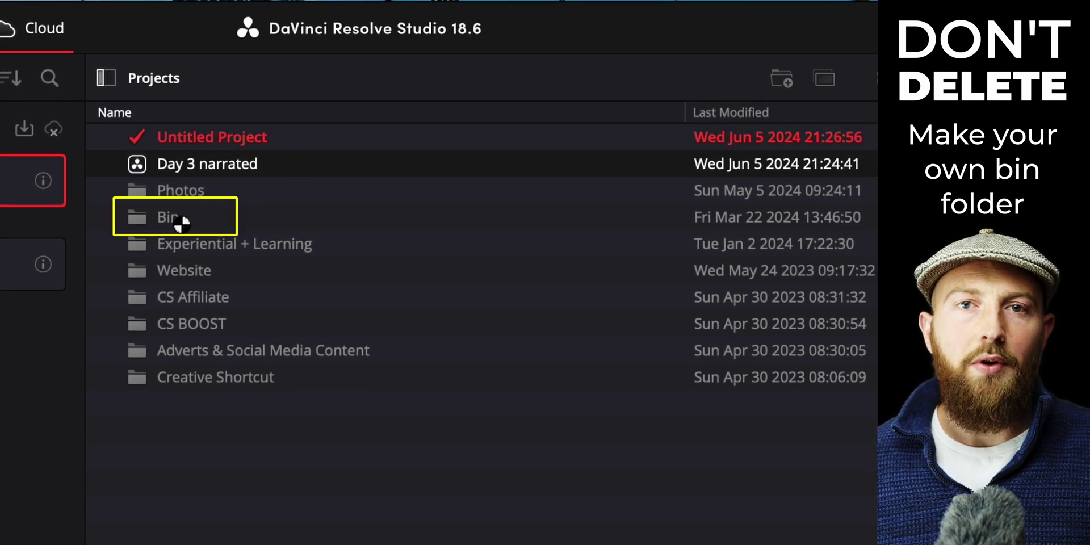
double_click(173, 192)
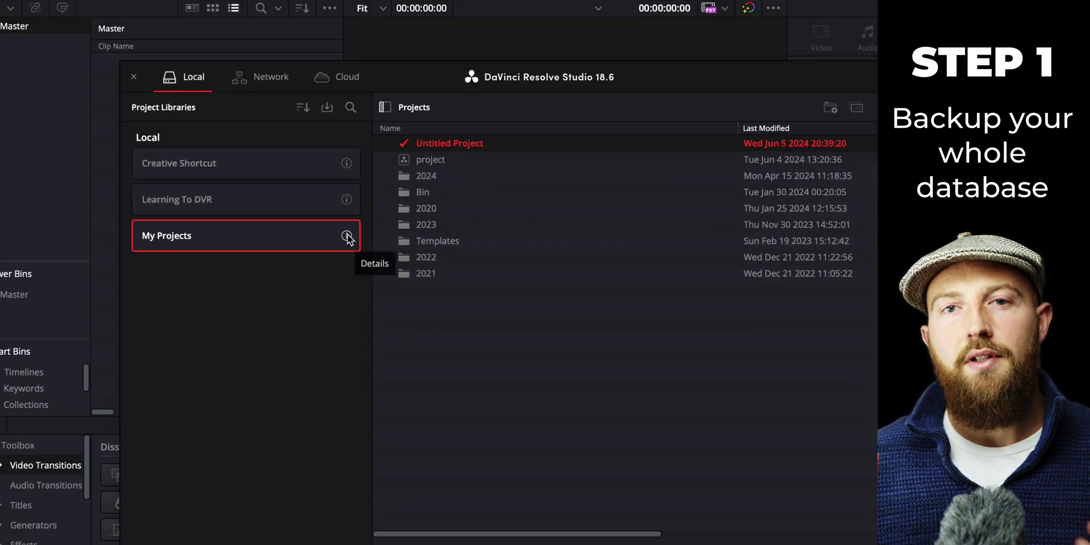
Show the My Projects library's info details, then bring up the DaVinci Resolve menu
click(522, 324)
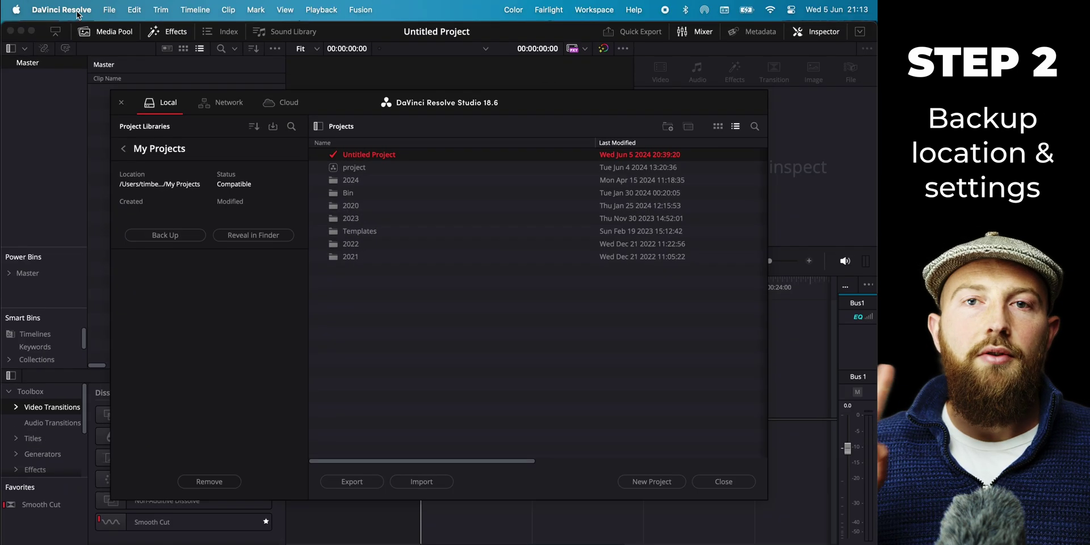
click(73, 9)
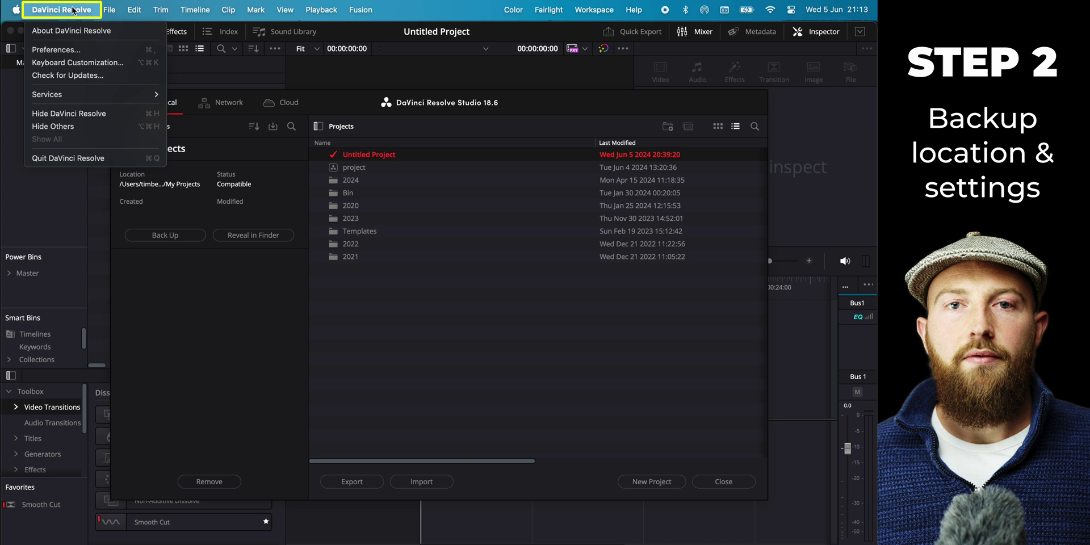
Open Preferences to Project Save and Load, showing 10-minute backups to Resolve Project Backups
click(68, 50)
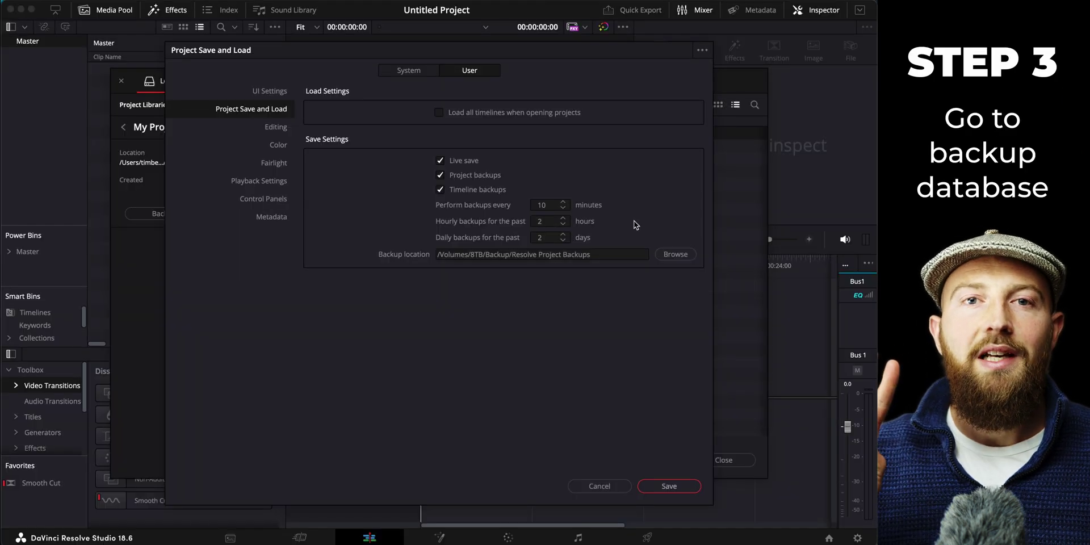
Browse the backup location and show the Resolve Project Backups folder in Finder
click(675, 254)
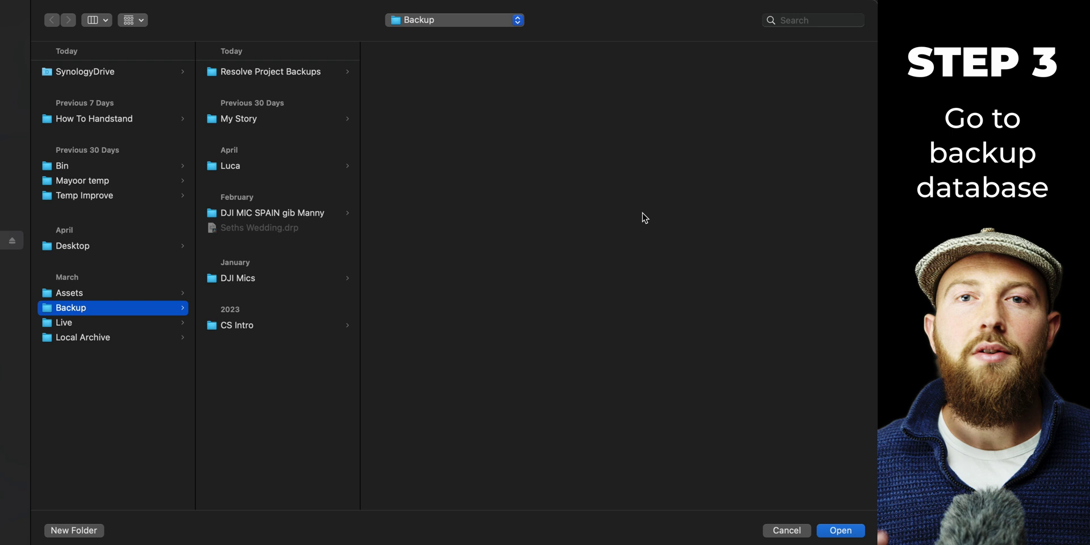
click(317, 72)
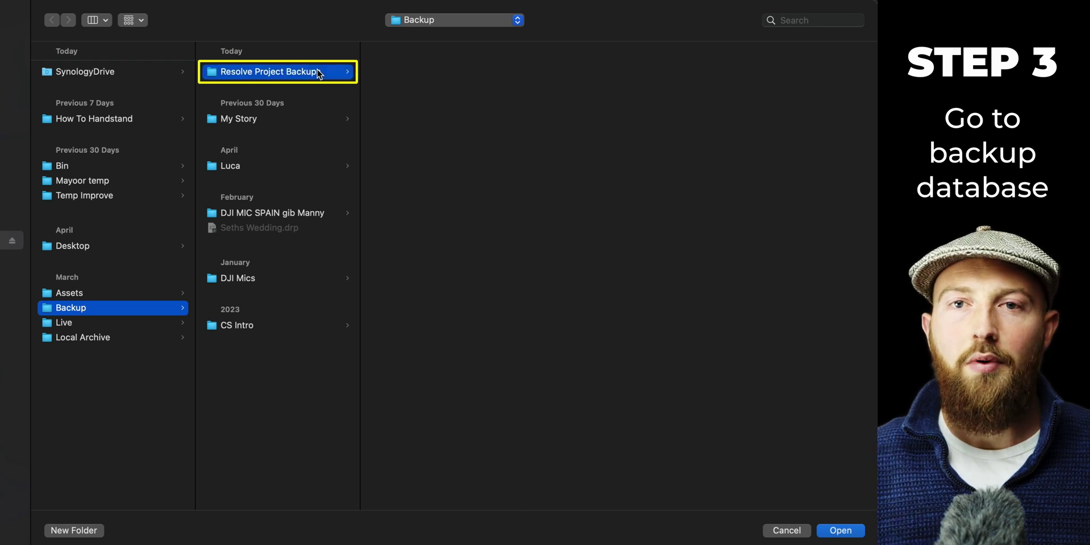
right_click(302, 73)
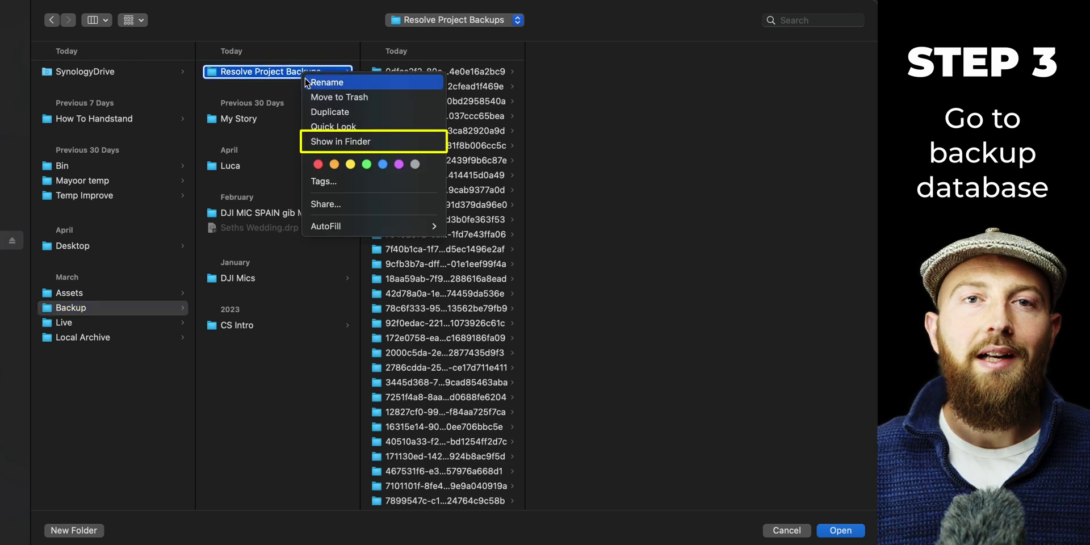
click(349, 143)
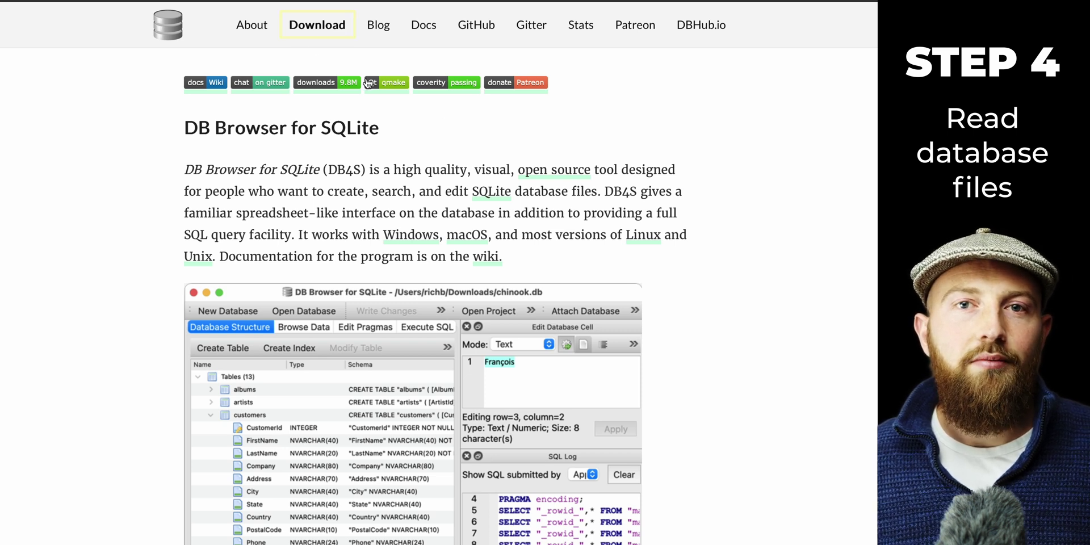
Download the Apple Silicon .dmg of DB Browser for SQLite and install it into Applications
click(316, 25)
scroll(141, 401, down, 10)
click(318, 399)
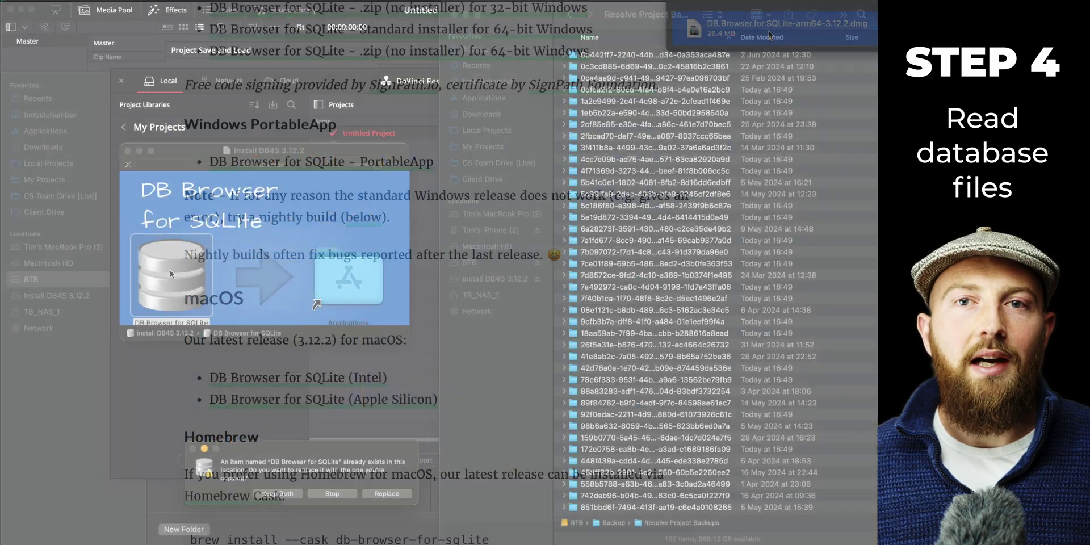
drag(171, 274, 349, 277)
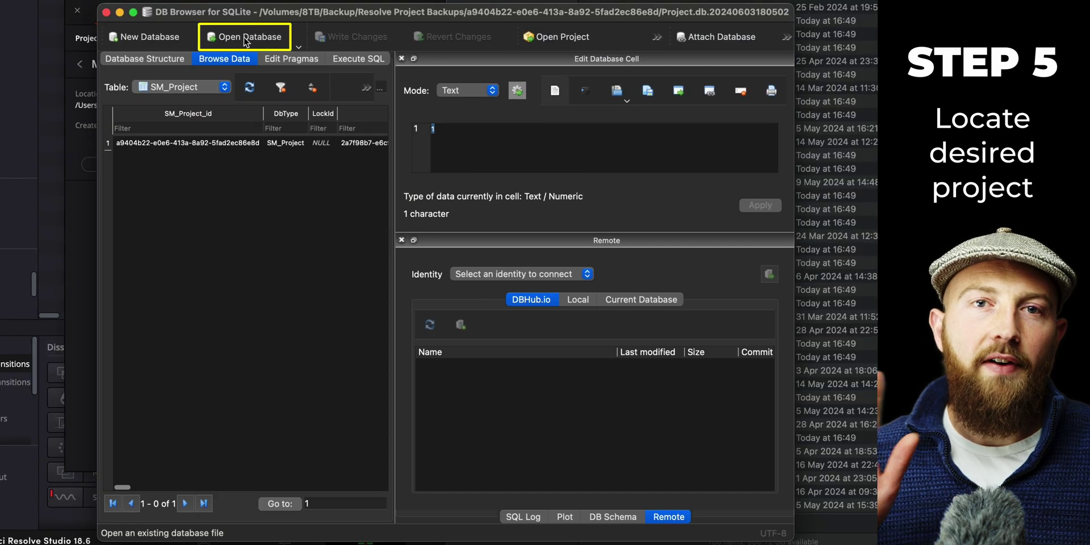
Group backups by Date Modified and open Project.db.20240605111427 from the newest folder
click(248, 37)
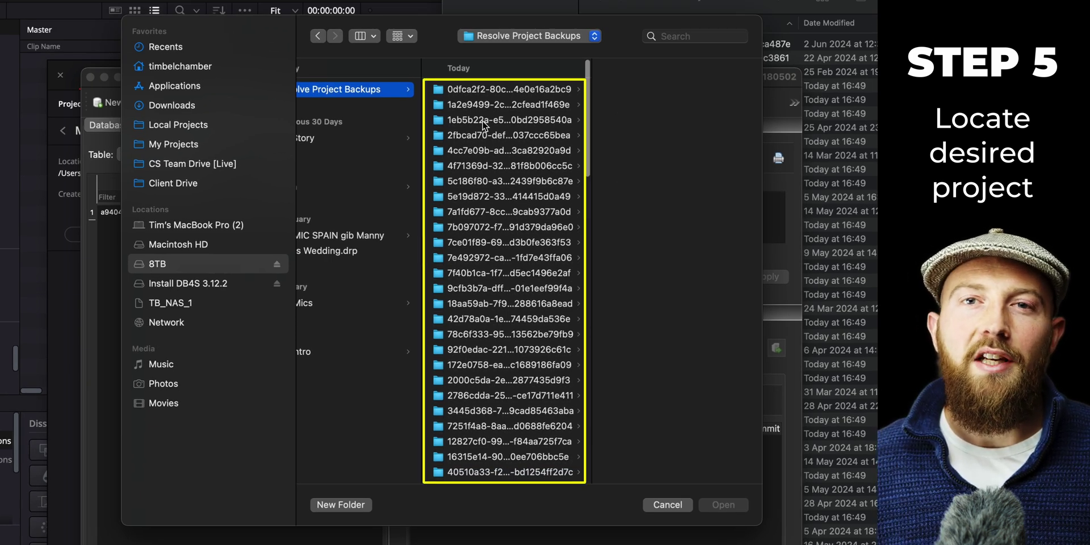
scroll(532, 109, up, 2)
scroll(532, 110, down, 5)
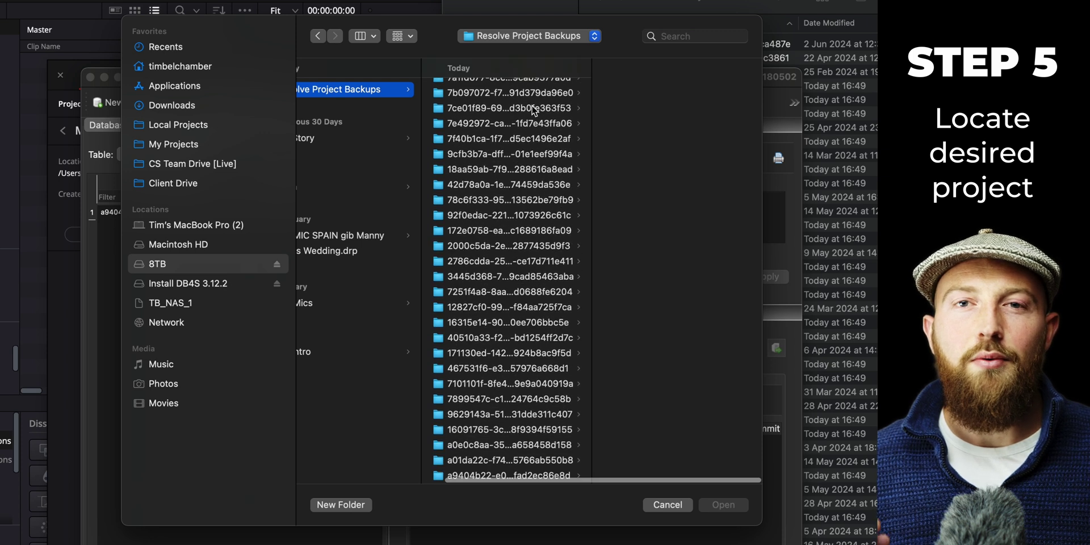
scroll(531, 105, up, 5)
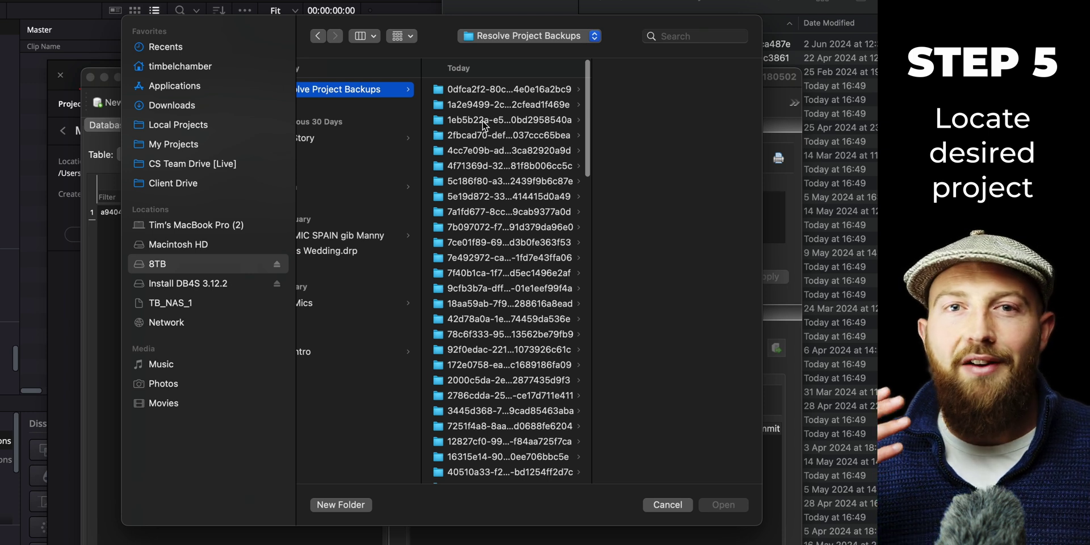
scroll(483, 126, left, 2)
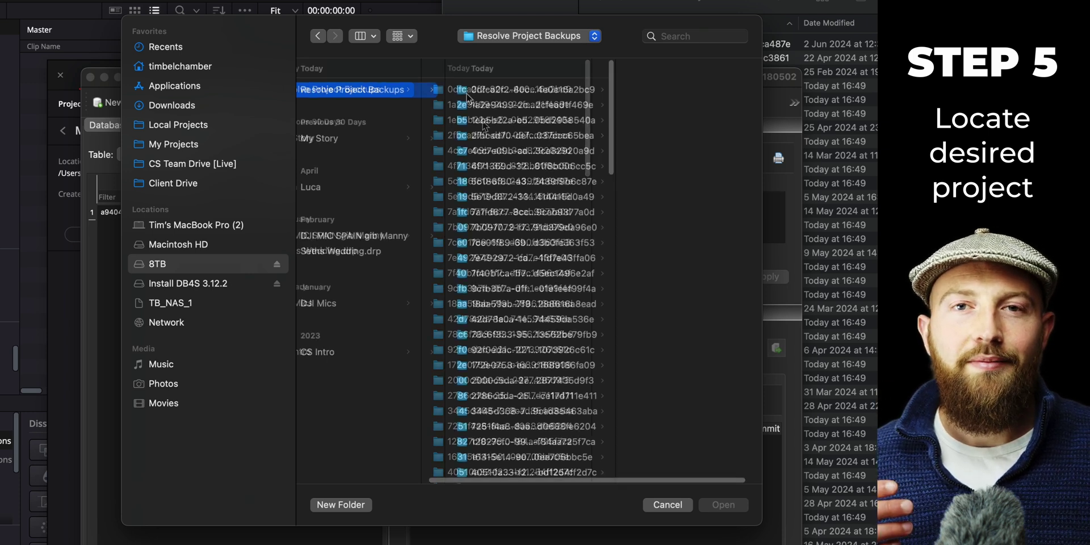
click(402, 35)
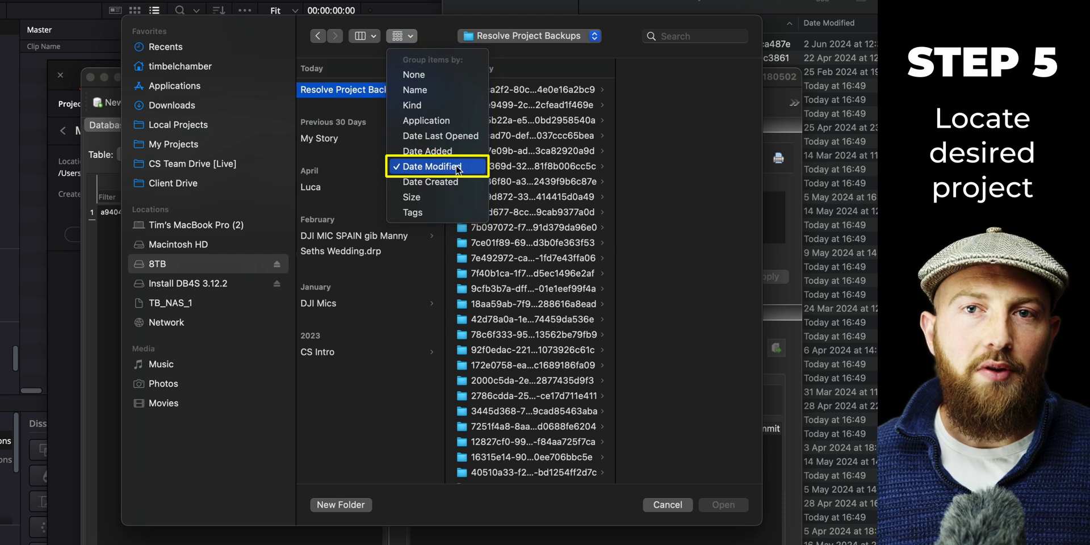
click(482, 168)
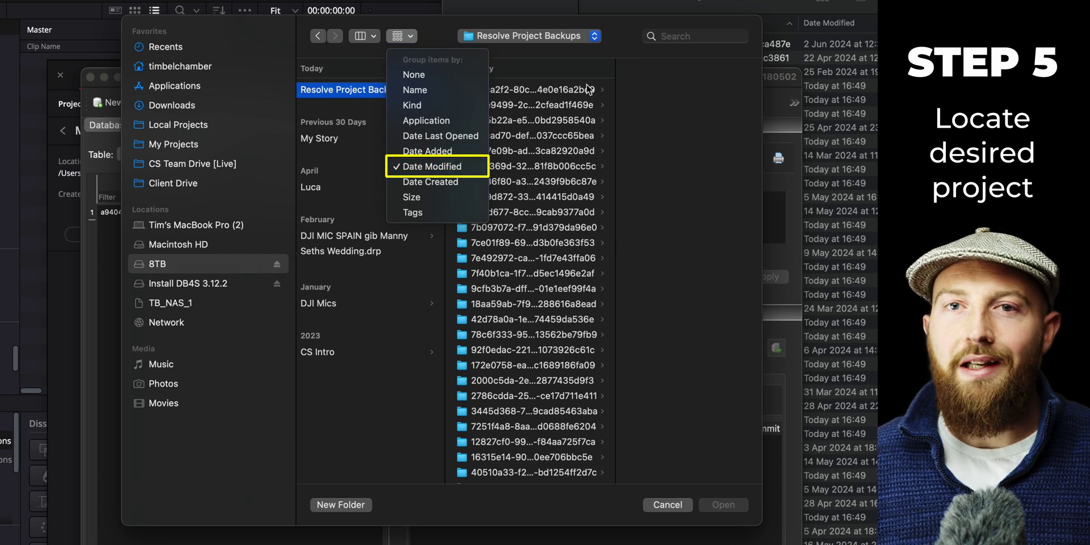
click(554, 90)
click(679, 104)
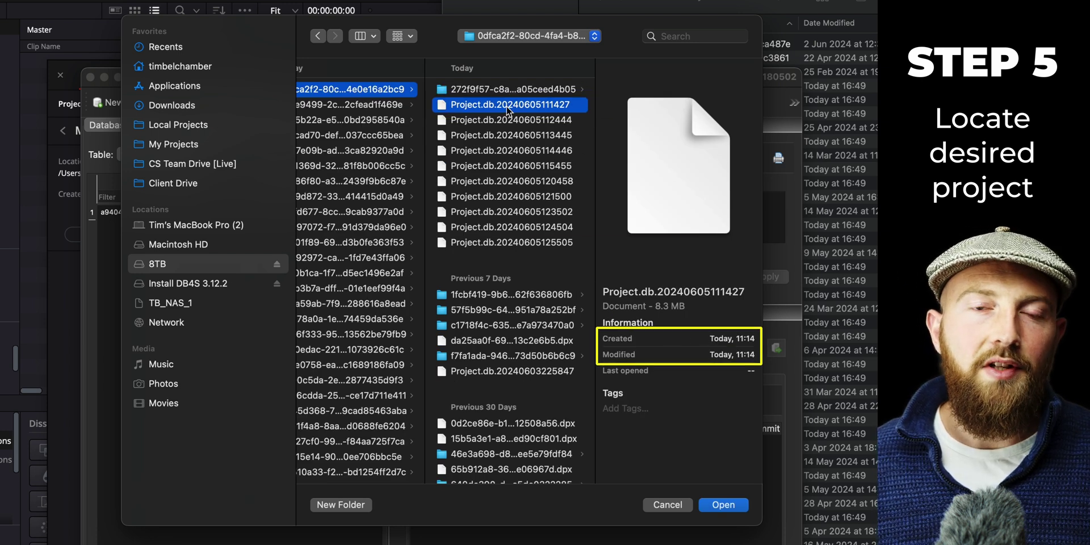
click(740, 508)
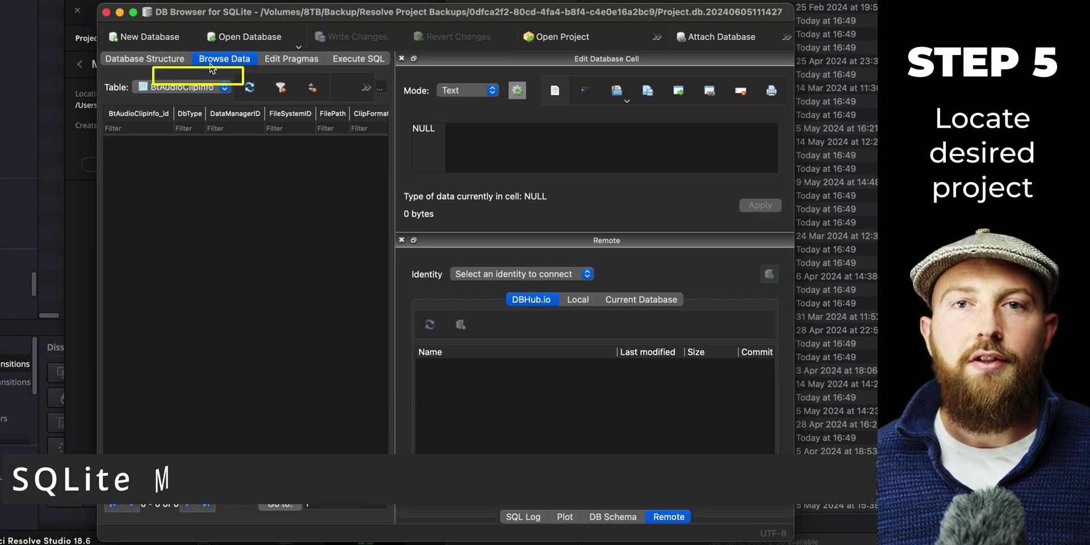
Browse the SM_Project table and check its ProjectName cell reads Day 3 Narrated
click(201, 88)
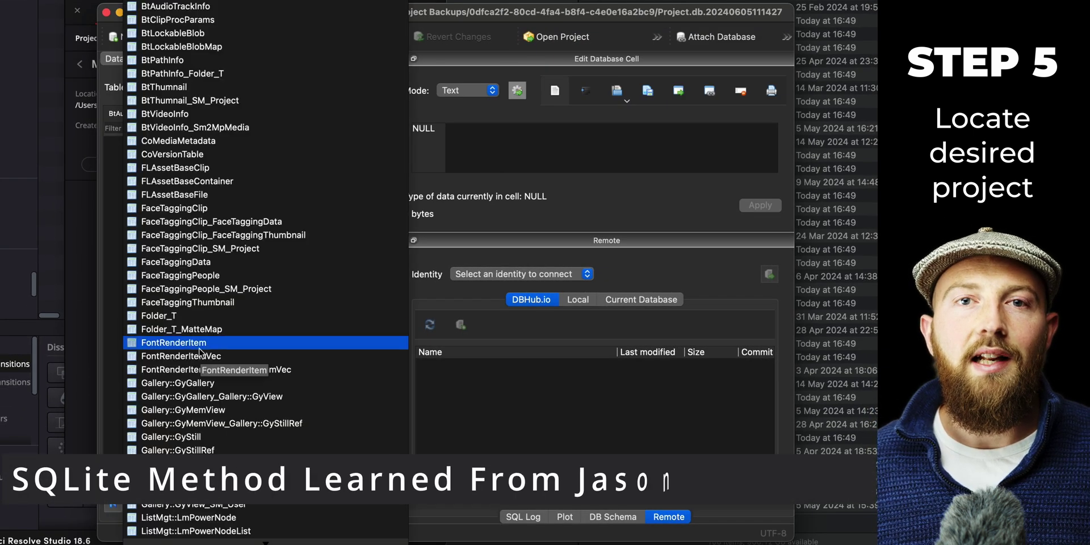
scroll(193, 266, down, 5)
scroll(191, 284, down, 3)
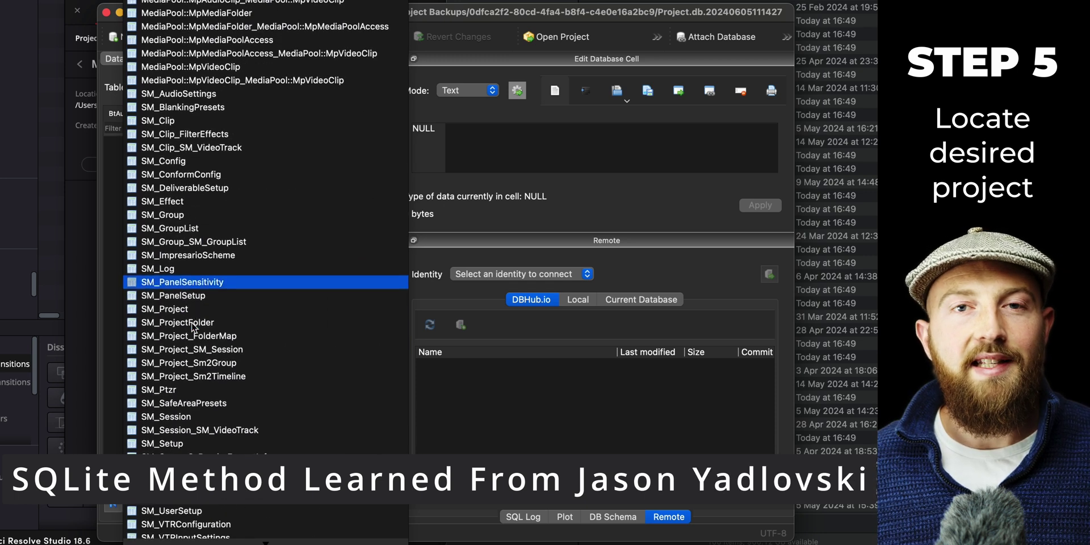
click(192, 310)
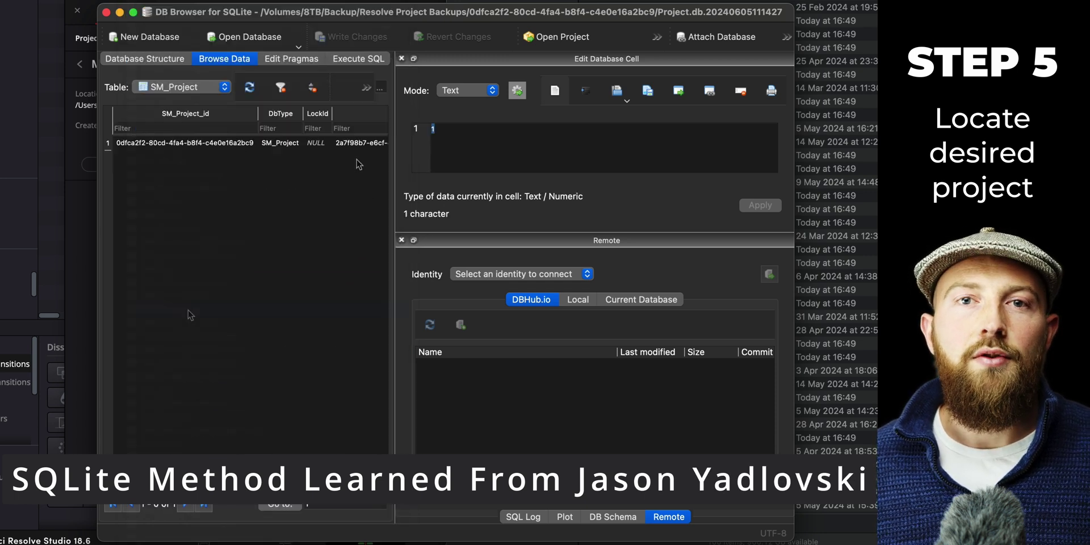
scroll(358, 164, right, 10)
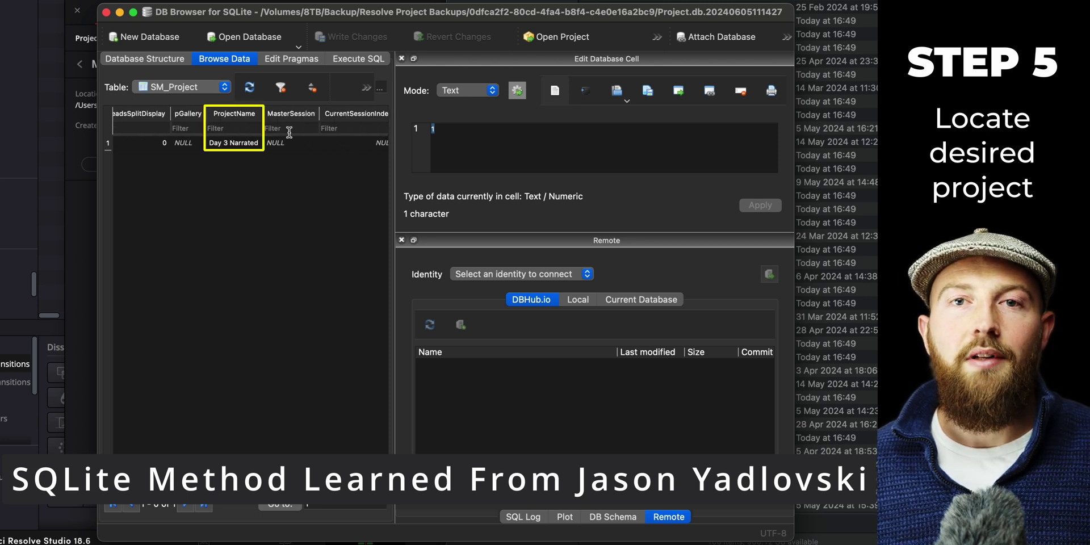
click(214, 143)
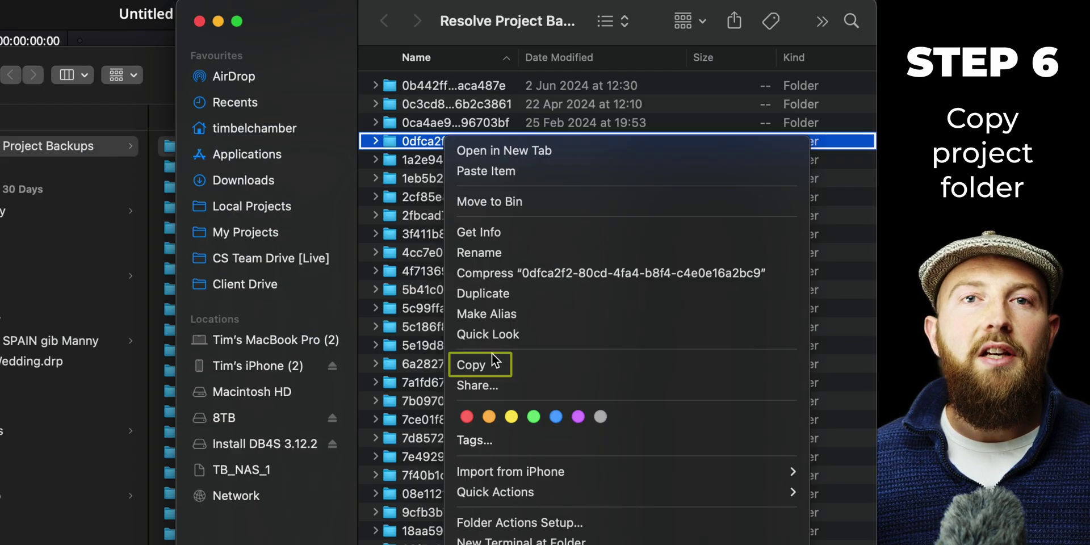
Copy the backup project folder onto the Desktop and expand it to list its Project.db files
click(478, 431)
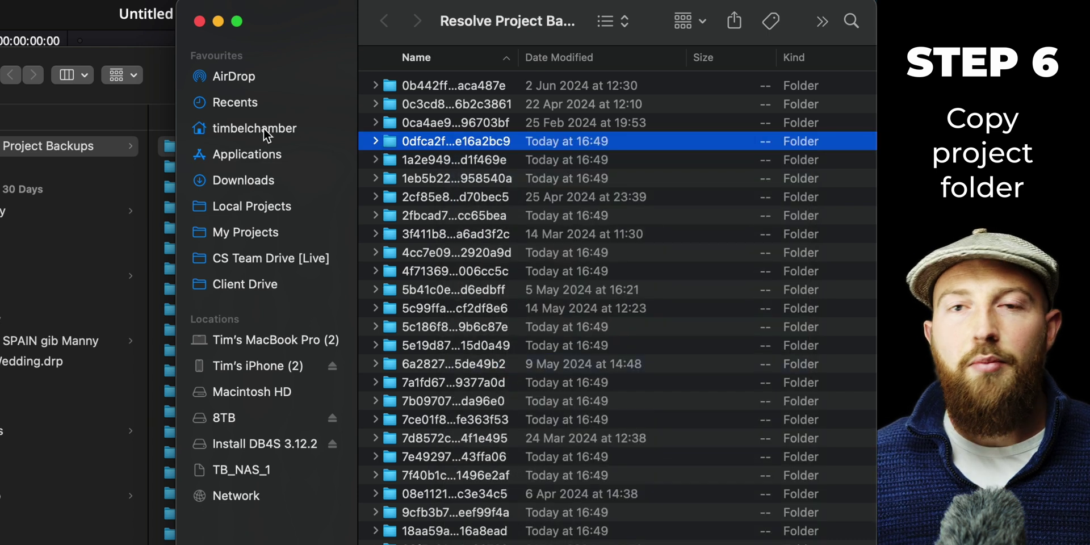
click(278, 129)
click(416, 124)
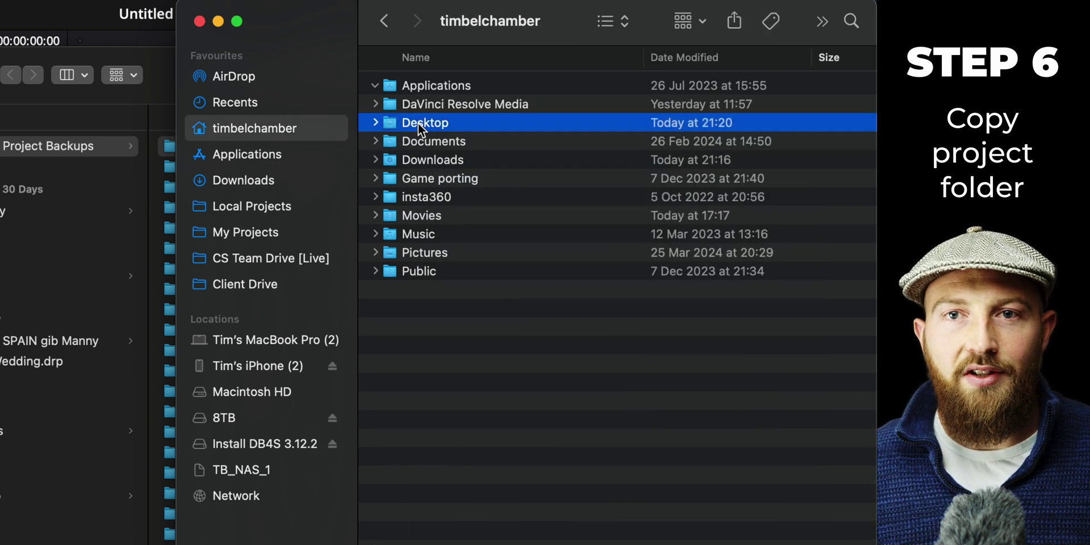
double_click(418, 124)
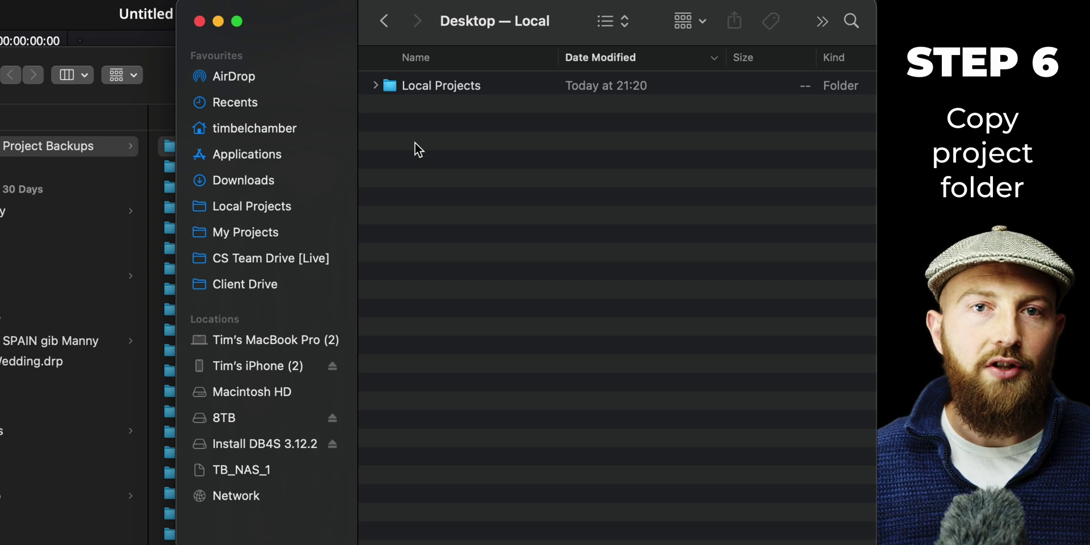
right_click(415, 144)
click(461, 174)
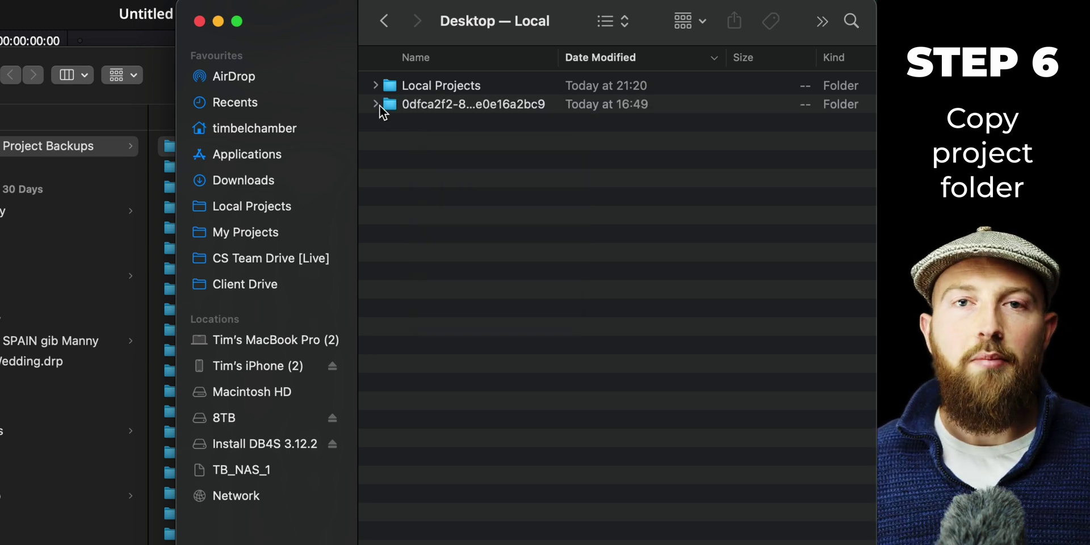
click(379, 104)
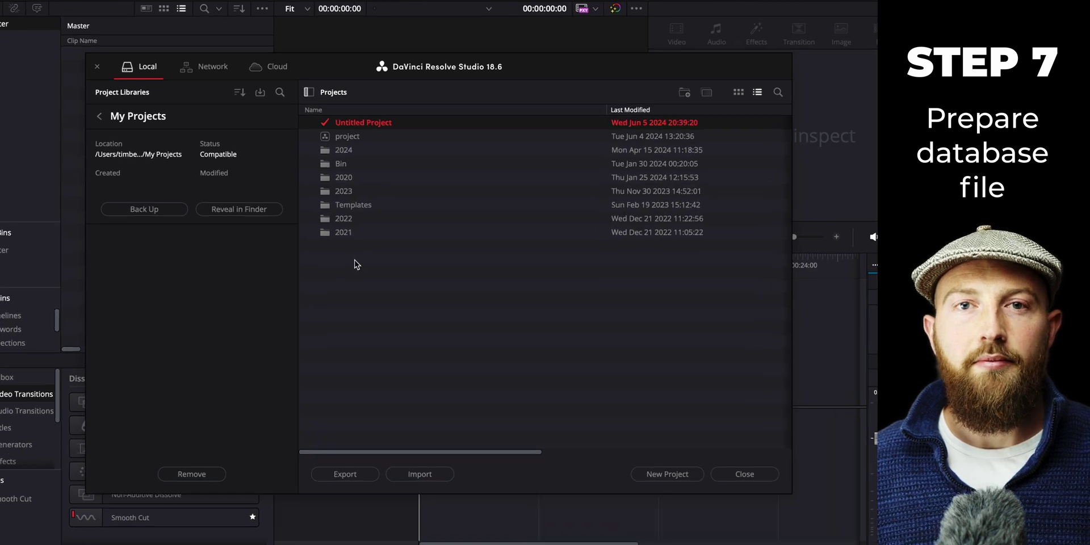
Create a new RECOVER folder in My Projects and show the library's details
right_click(357, 264)
click(404, 284)
text(RECOVER)
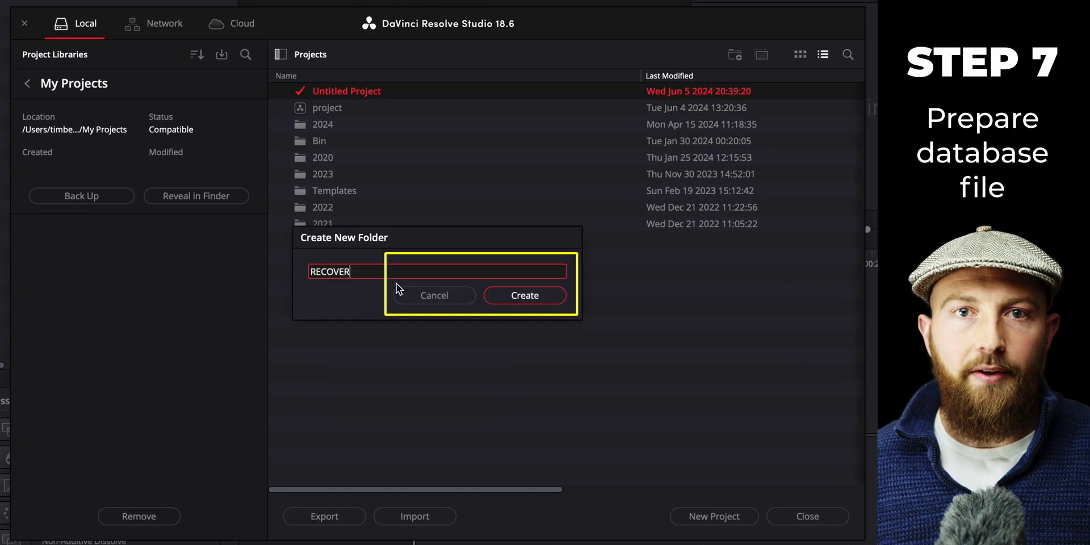
click(513, 295)
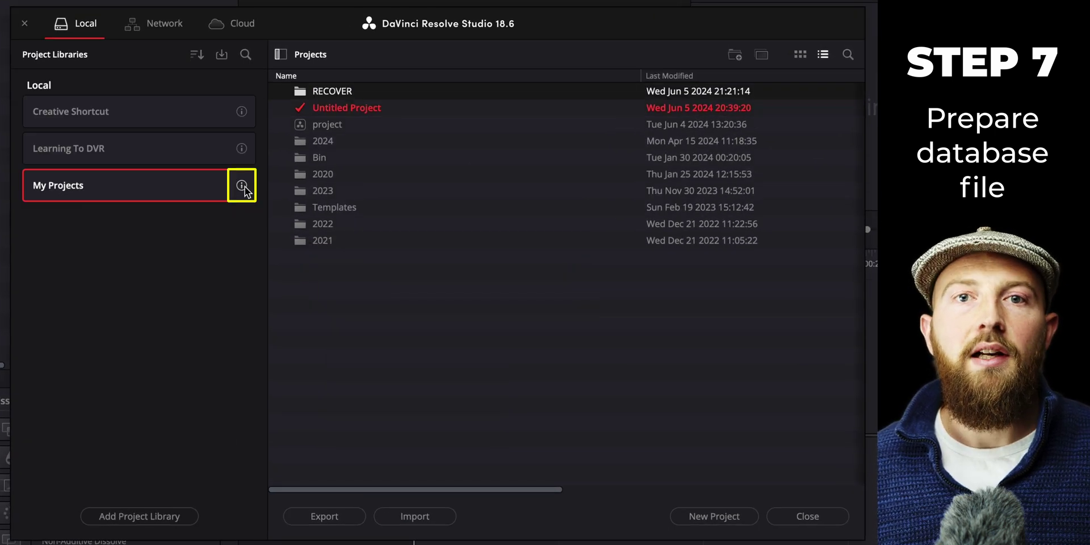
click(241, 183)
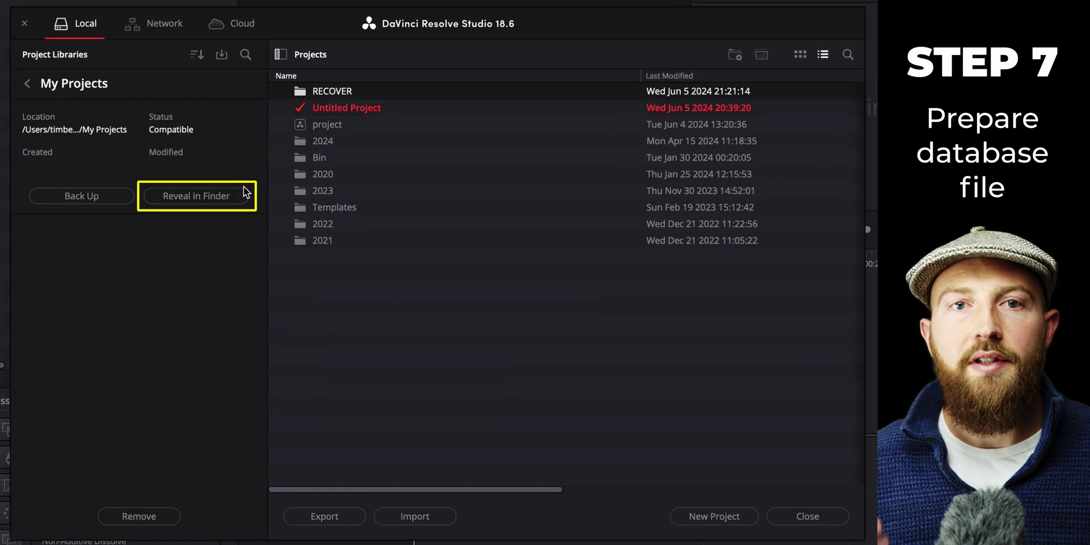
Copy the newest Project.db backup into the empty RECOVER folder
click(200, 196)
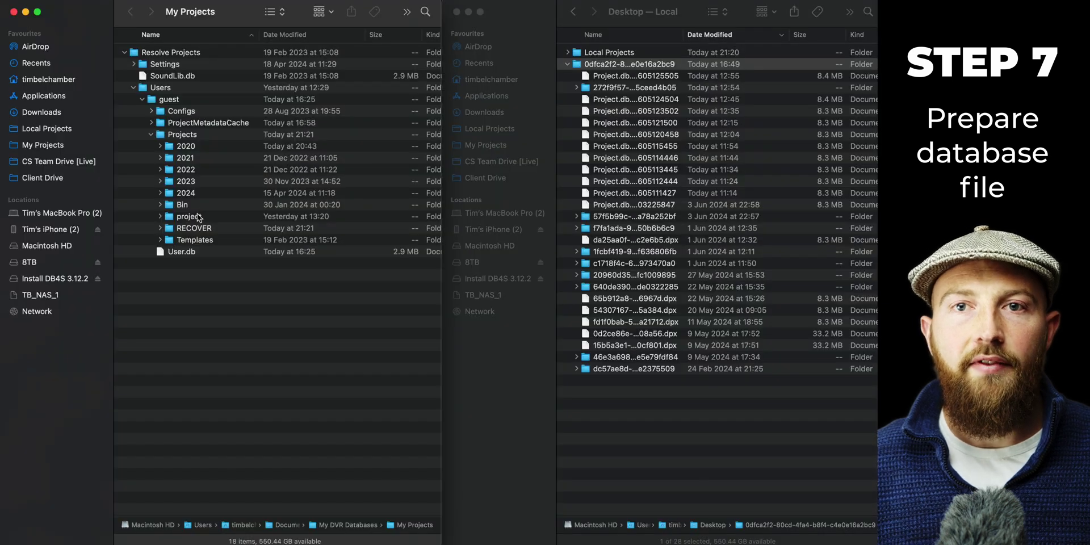
click(208, 228)
double_click(205, 229)
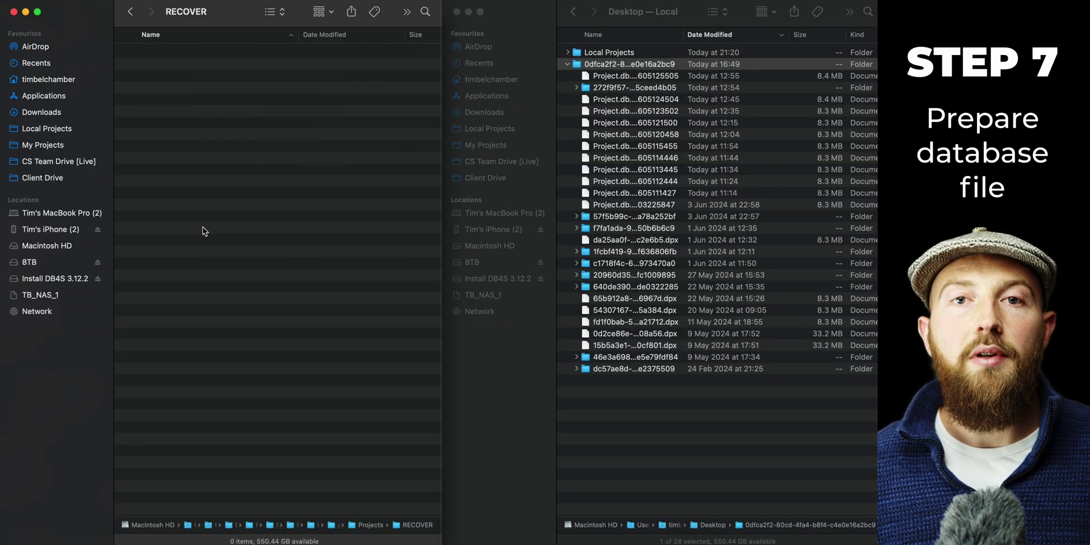
click(724, 77)
right_click(720, 80)
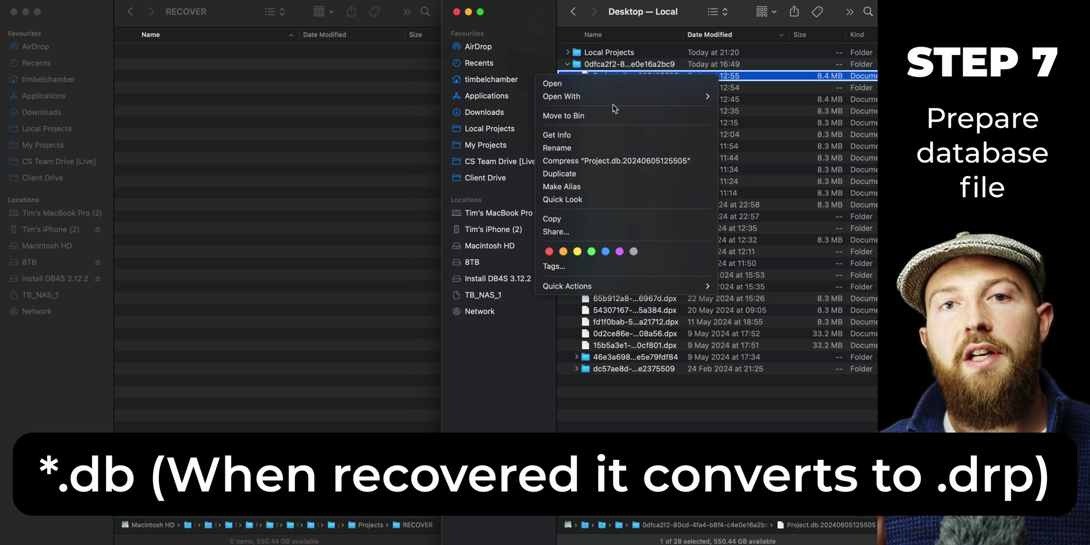
click(572, 219)
right_click(239, 105)
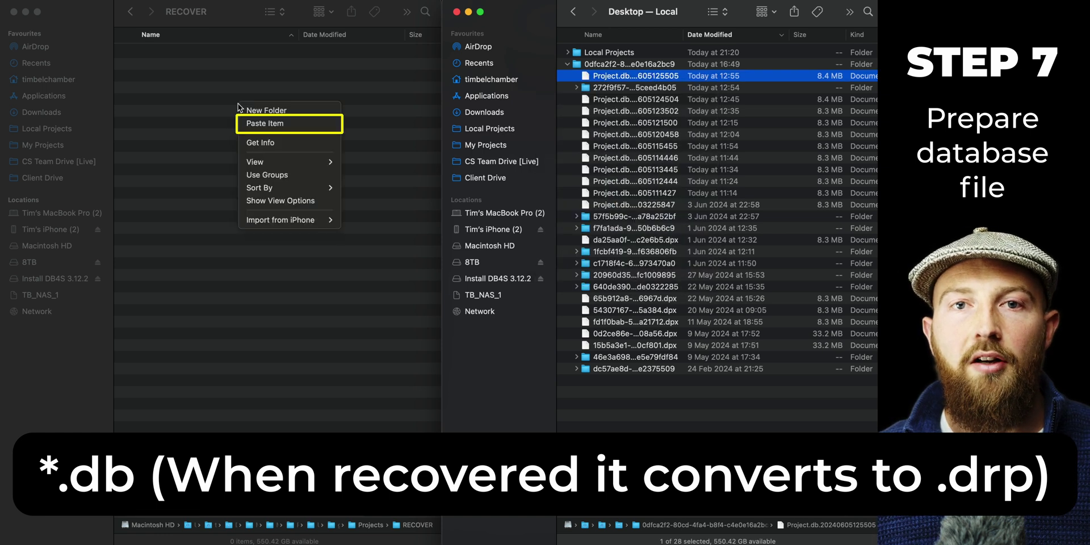
click(266, 124)
Rename the pasted backup to Project.db, keeping the .db extension
click(245, 53)
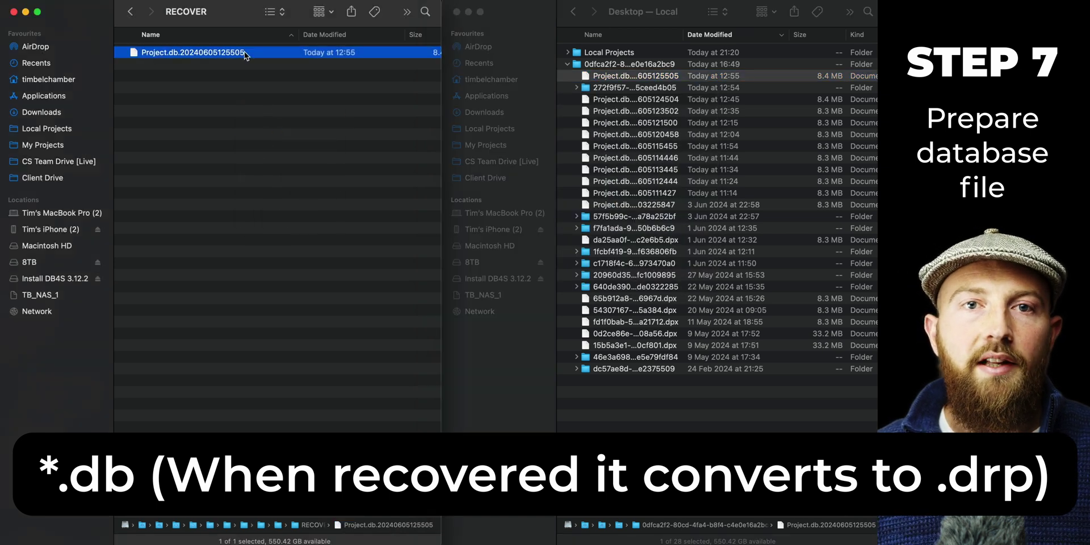
key(Return)
key(BackSpace)
key(BackSpace)
key(BackSpace)
key(BackSpace)
key(BackSpace)
key(BackSpace)
key(BackSpace)
key(BackSpace)
key(BackSpace)
key(BackSpace)
key(BackSpace)
key(BackSpace)
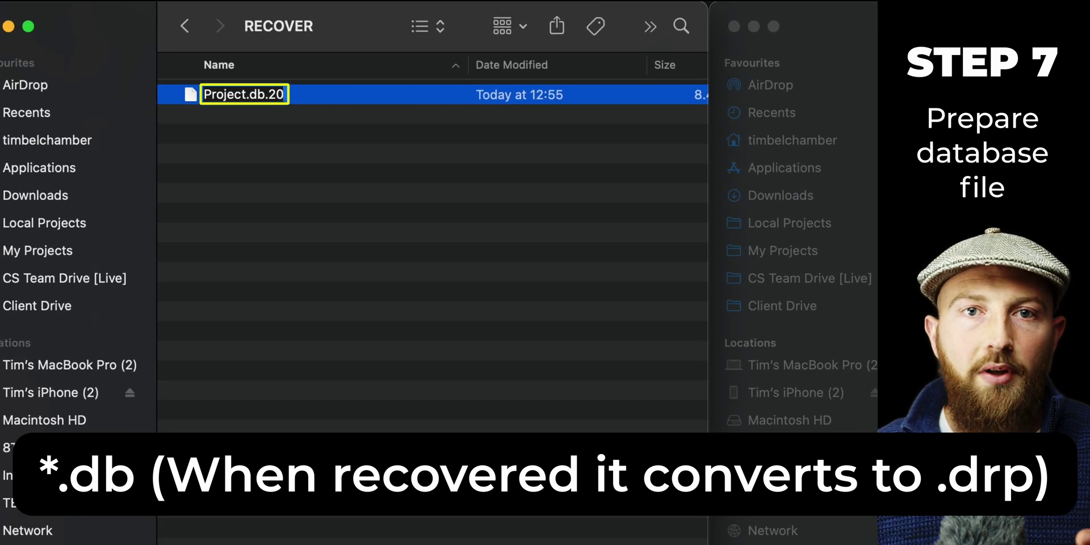
key(BackSpace)
key(BackSpace)
key(BackSpace)
key(Return)
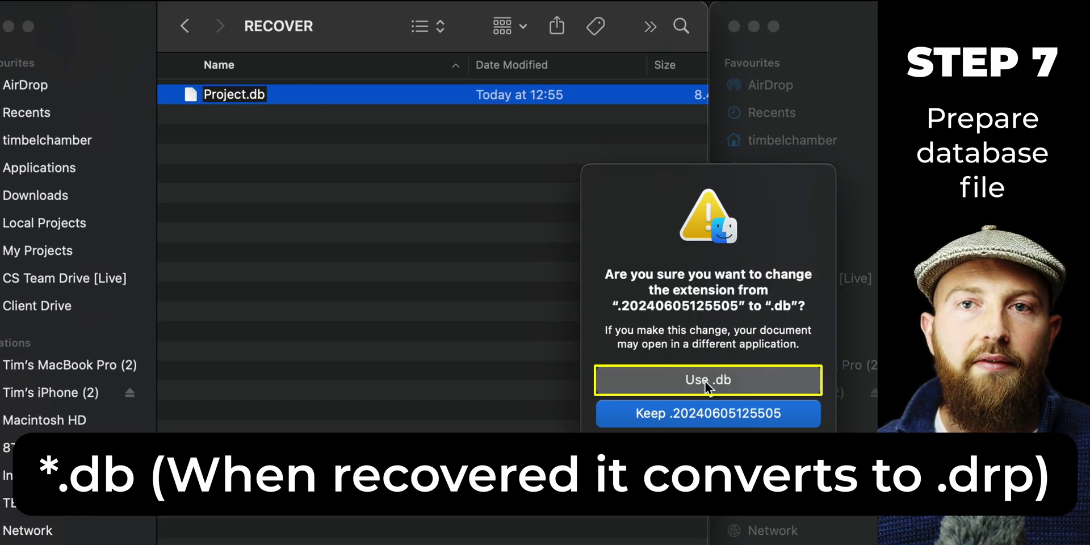
click(656, 379)
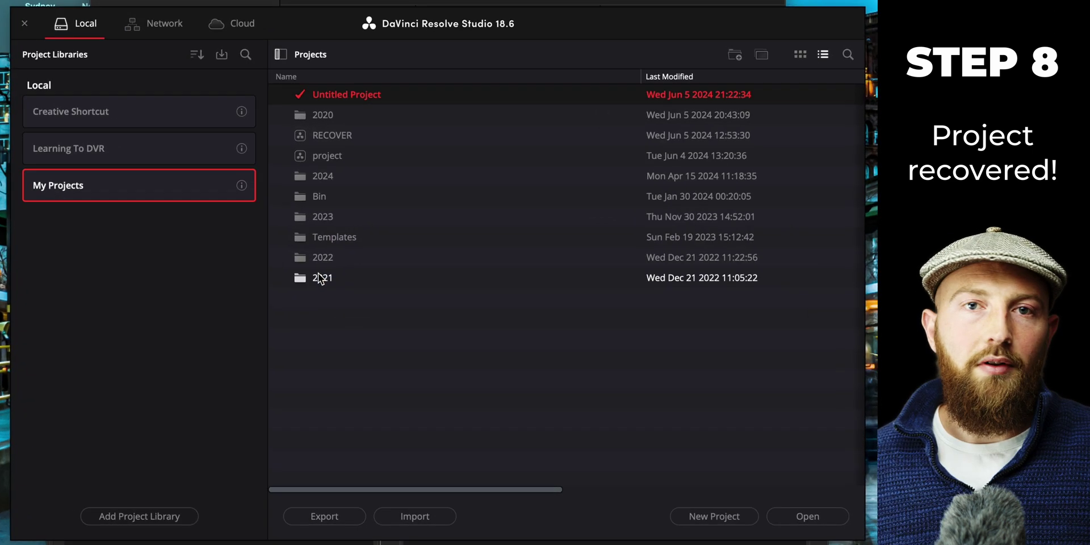
Open the recovered RECOVER project to check it loads, then return to the project list
click(360, 161)
double_click(340, 136)
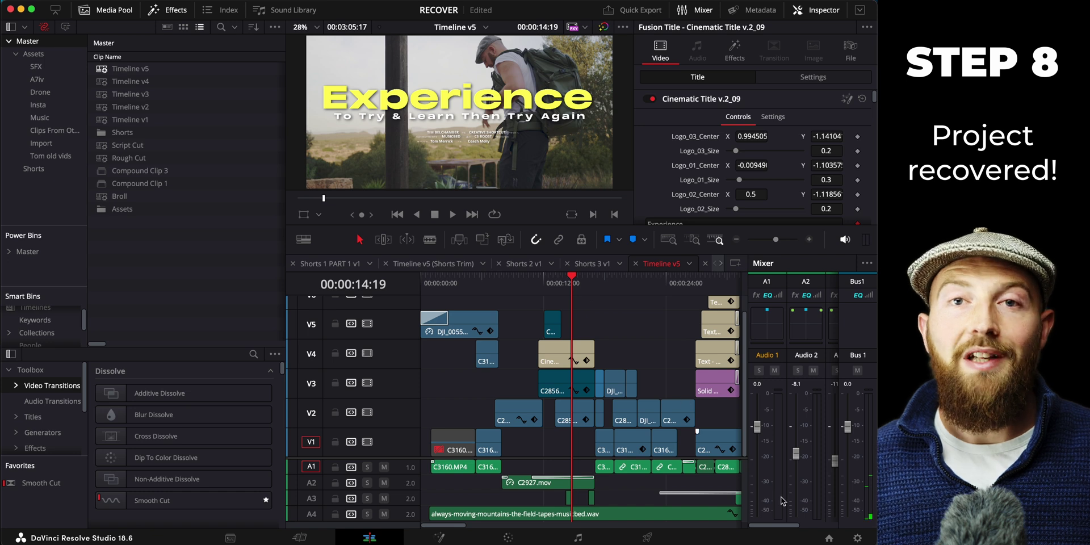
click(829, 537)
Export RECOVER as RECOVER.drp to the Desktop and import that file into the Cloud library
right_click(377, 136)
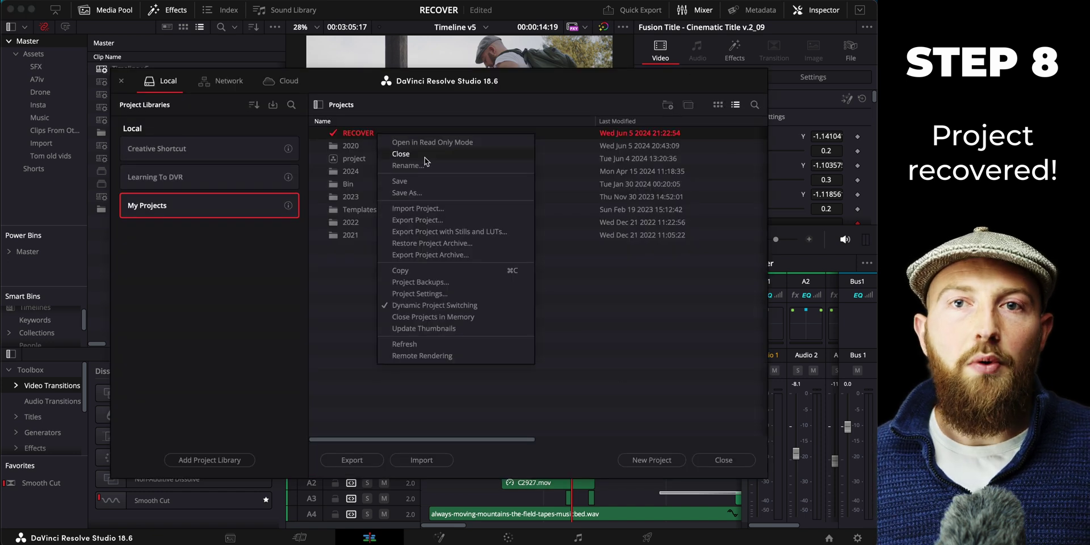
click(432, 222)
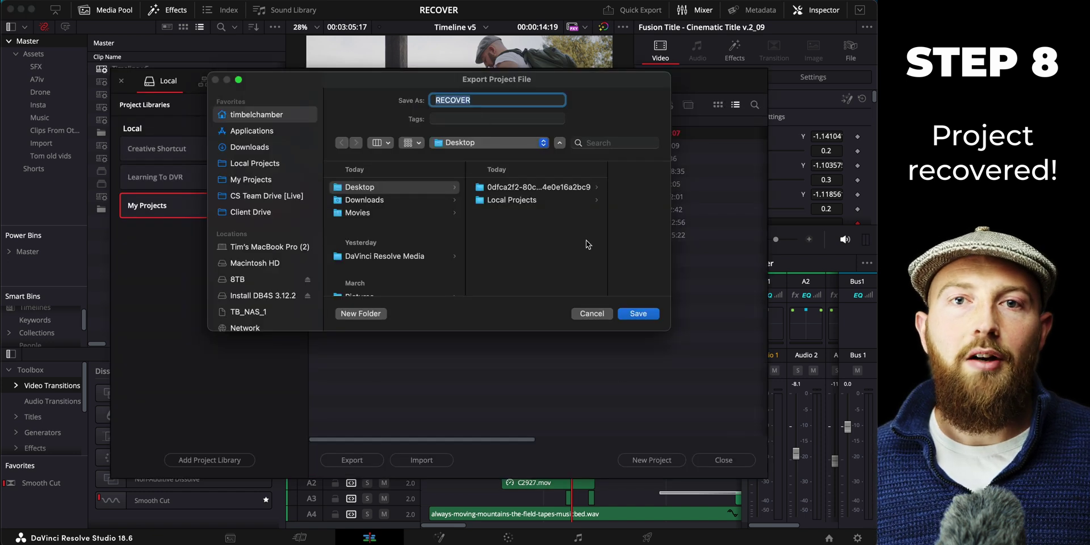
click(639, 313)
click(289, 81)
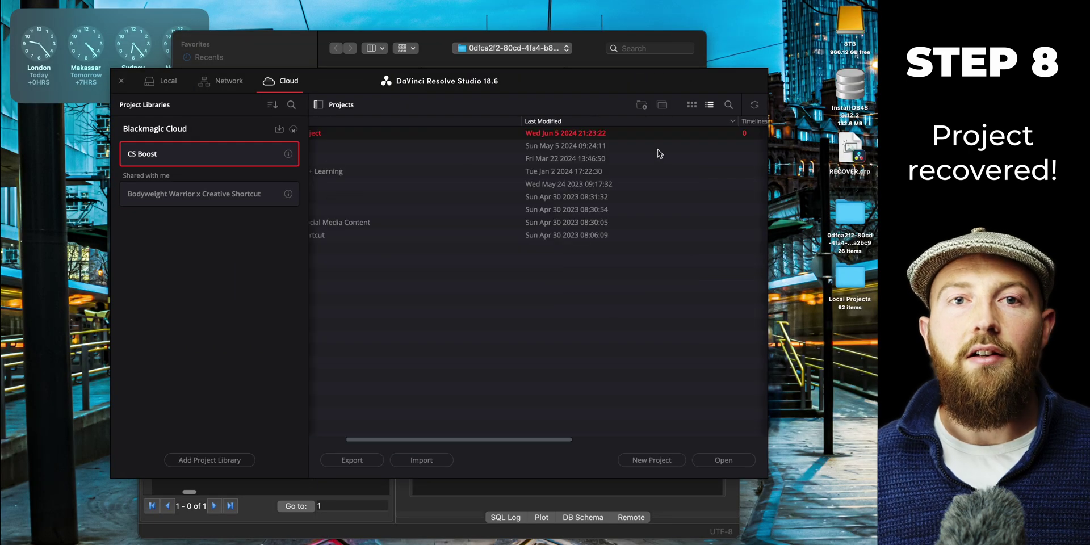
drag(850, 152, 422, 91)
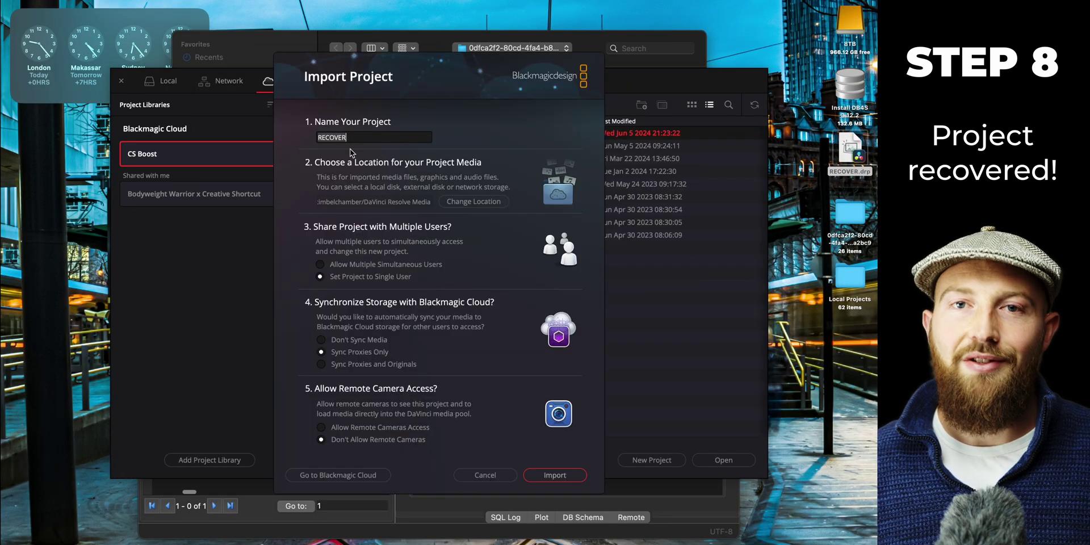